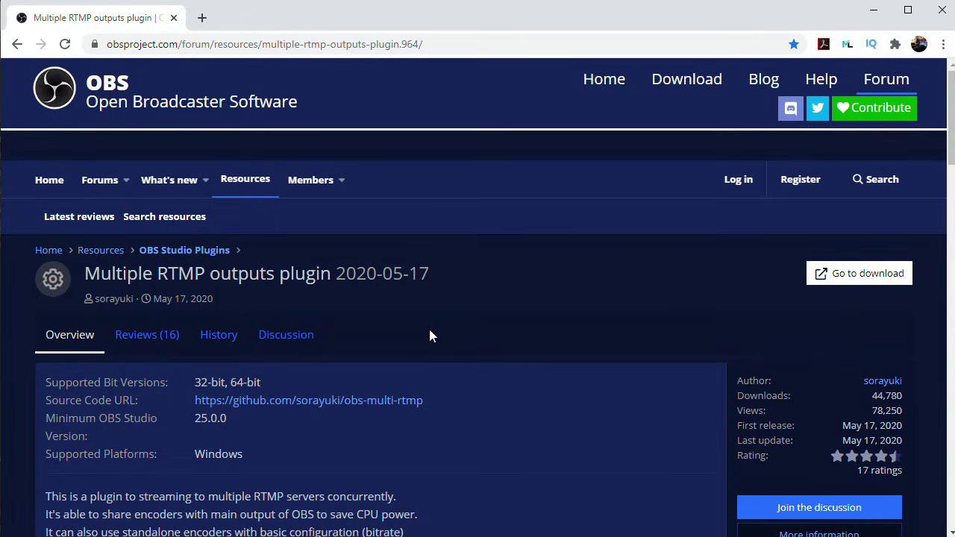
Download obs-multi-rtmp_Windows_0.2.5.zip from the GitHub releases page and open it.
click(836, 281)
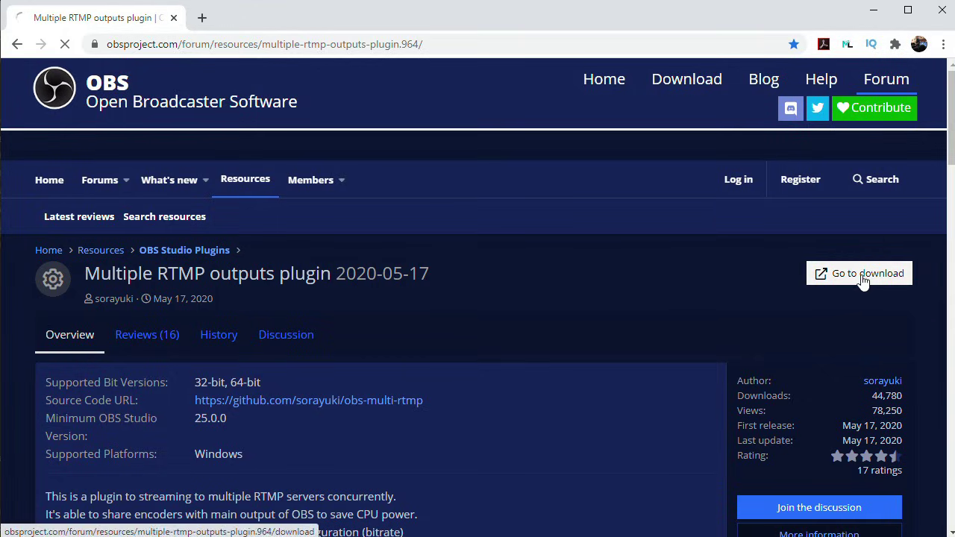
scroll(548, 354, down, 4)
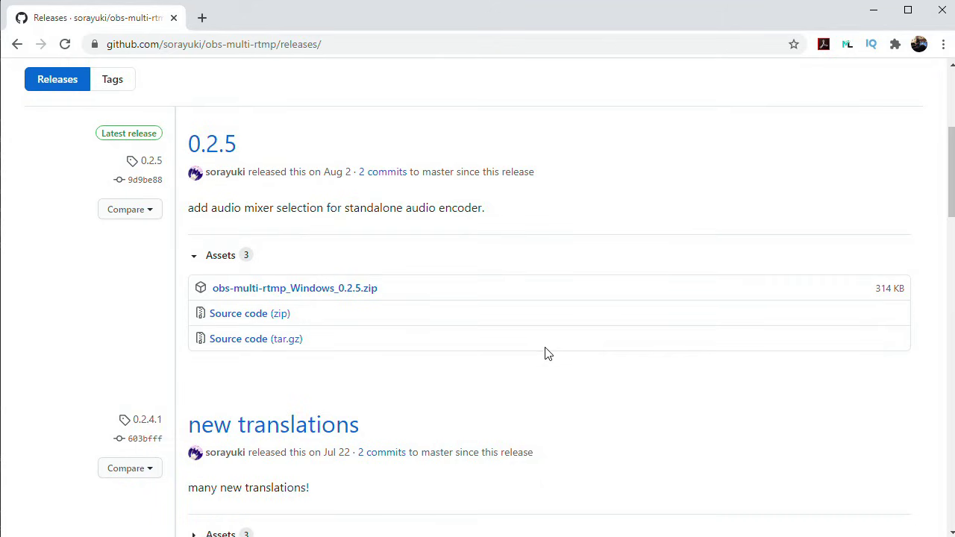
click(297, 290)
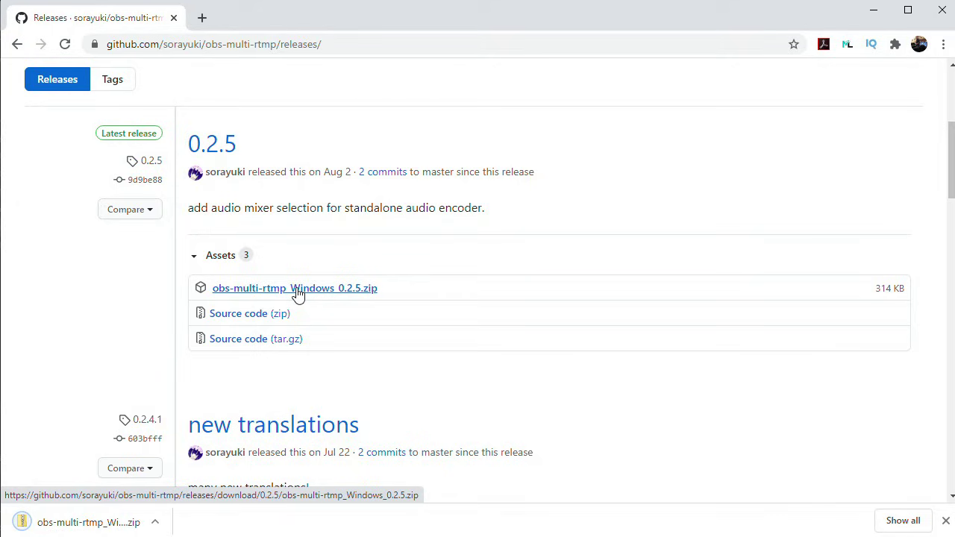
click(30, 522)
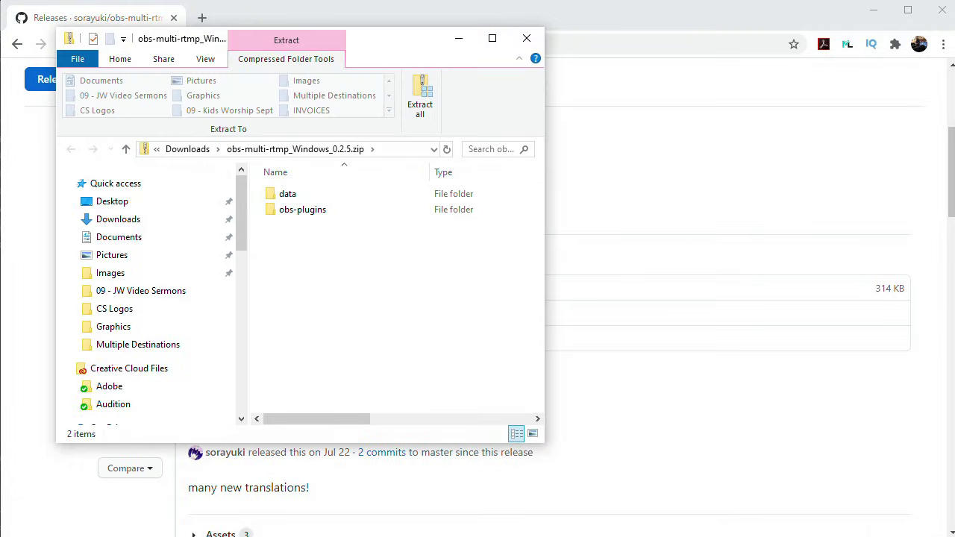
Copy the zip's data and obs-plugins folders into C:\Program Files (x86)\obs-studio.
scroll(118, 418, down, 2)
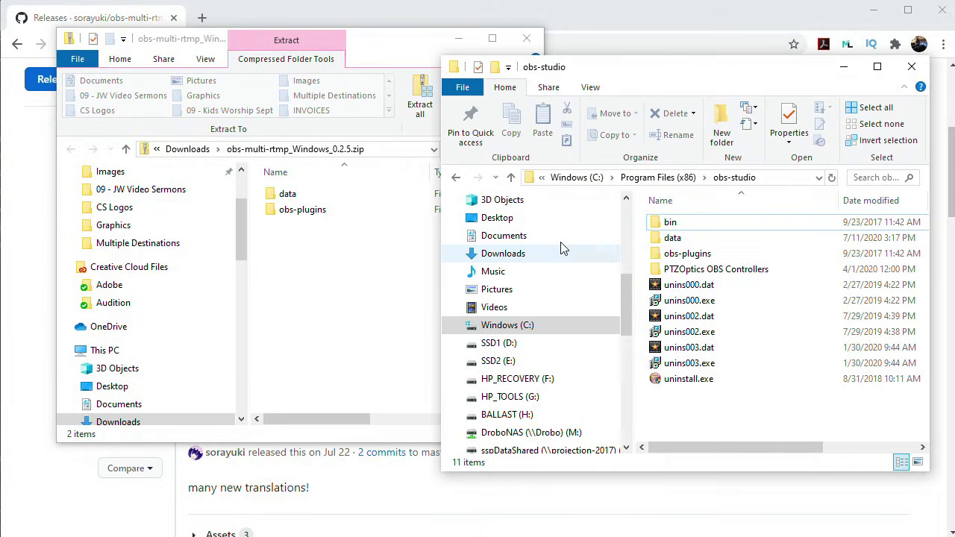
click(272, 197)
drag(413, 215, 656, 236)
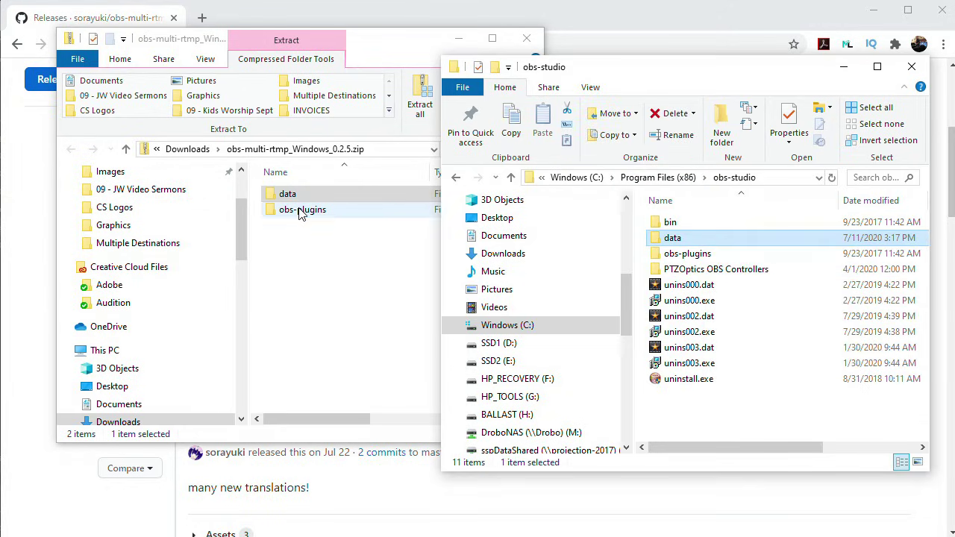
drag(303, 209, 671, 253)
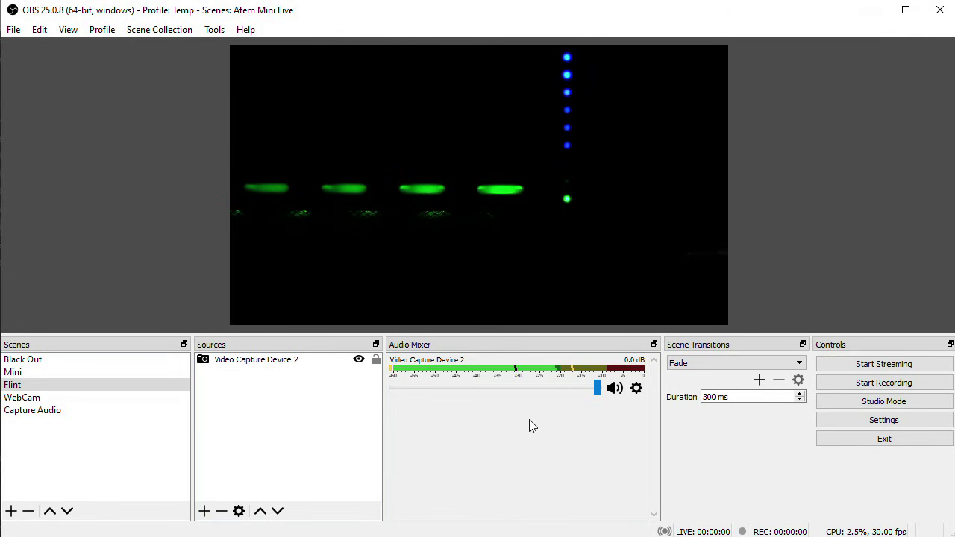
Dock the Multiple output panel right of the preview and open the Stream settings.
click(68, 29)
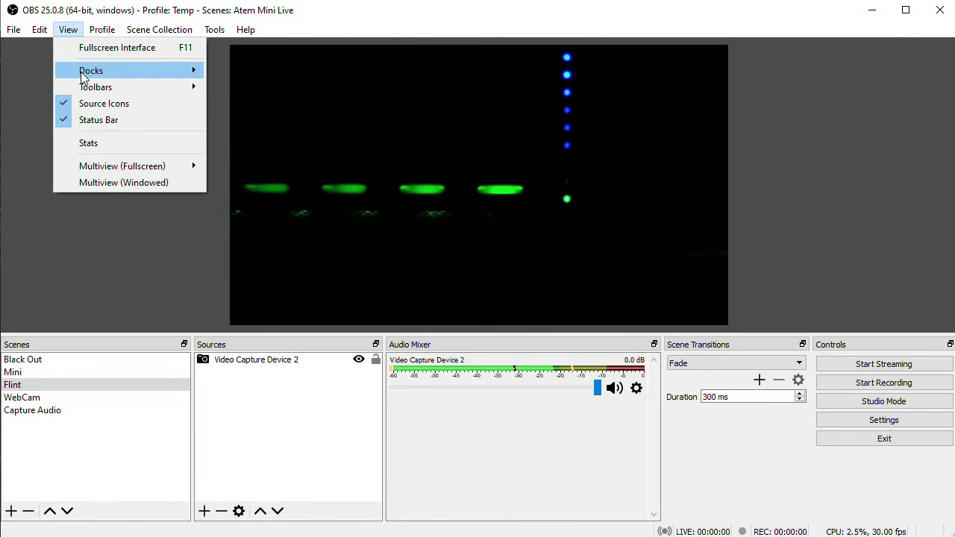
mouse_move(125, 74)
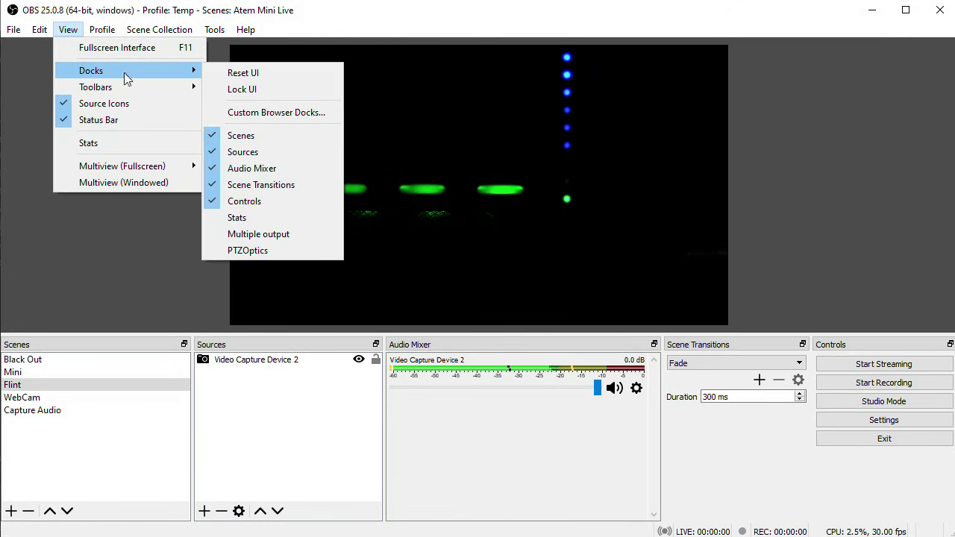
click(253, 236)
drag(366, 486, 916, 140)
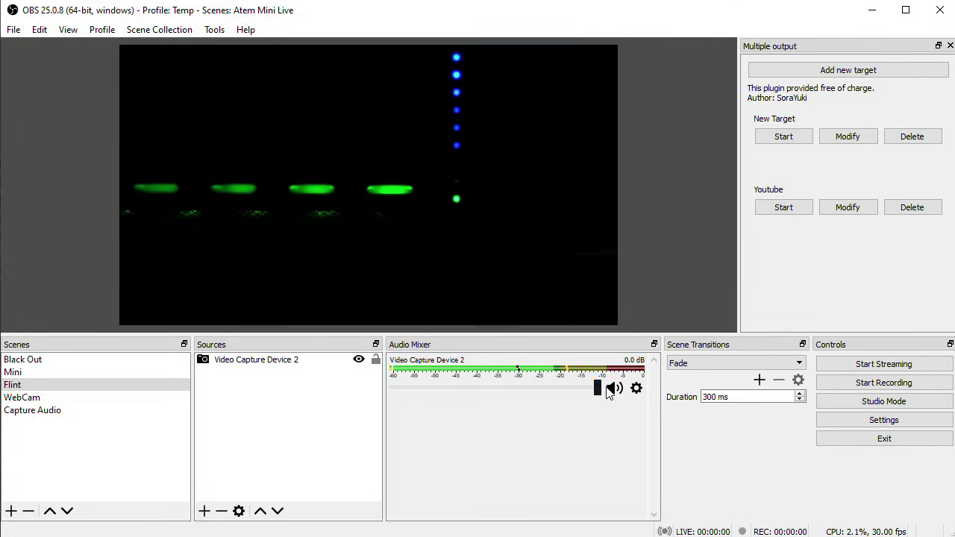
click(877, 421)
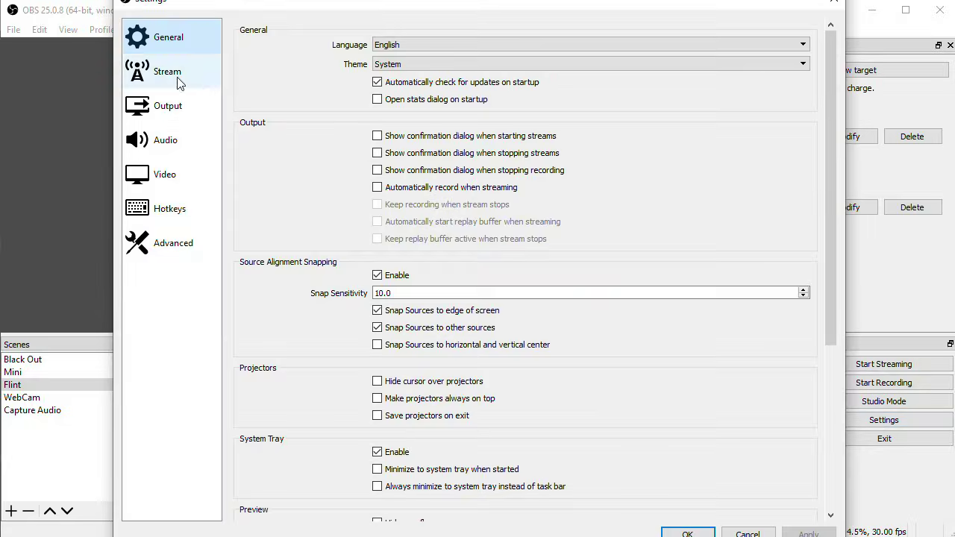
click(167, 74)
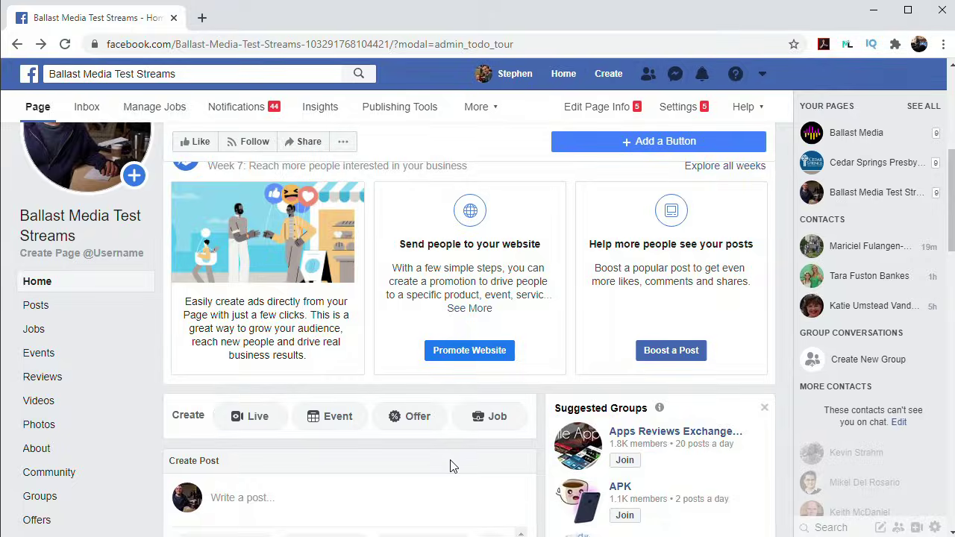
Create a Facebook live video using a persistent stream key and copy that key.
click(254, 422)
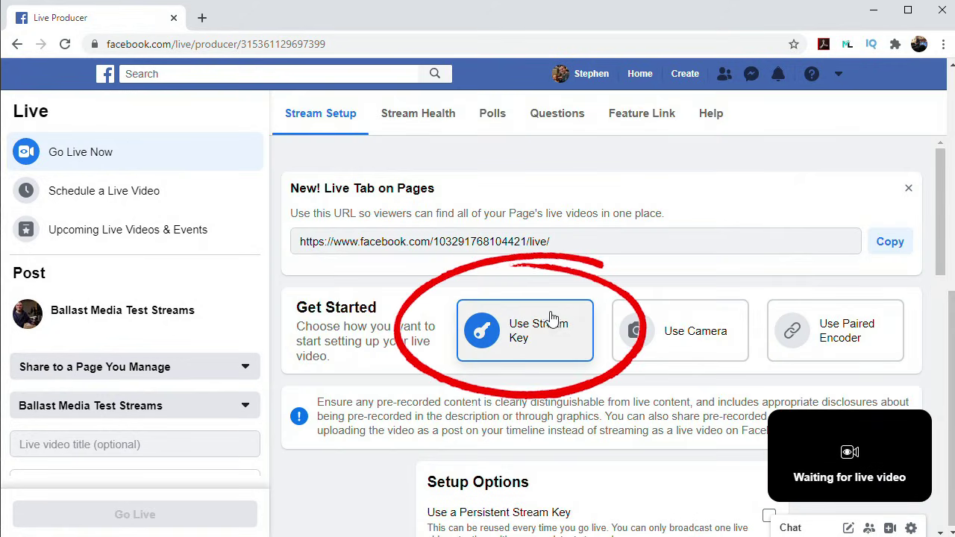
scroll(554, 338, down, 3)
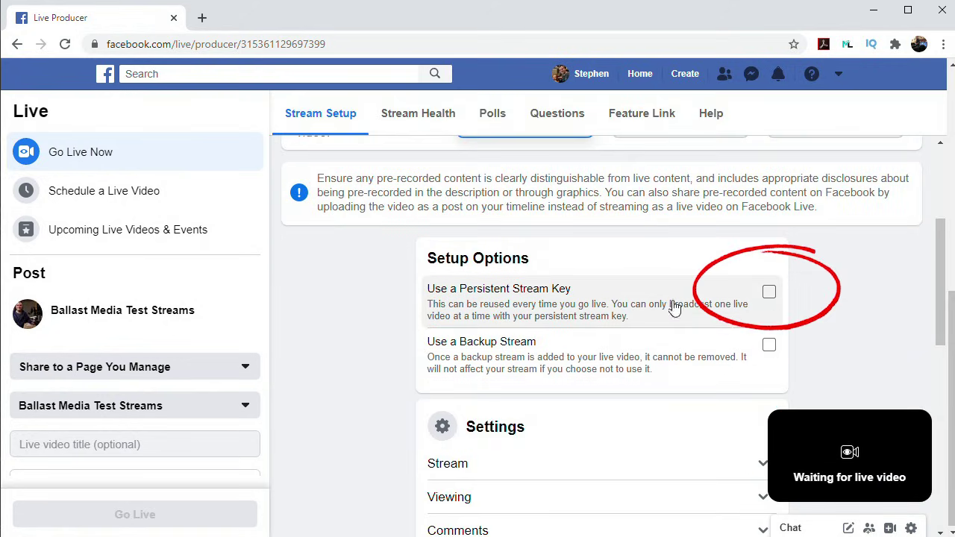
click(769, 294)
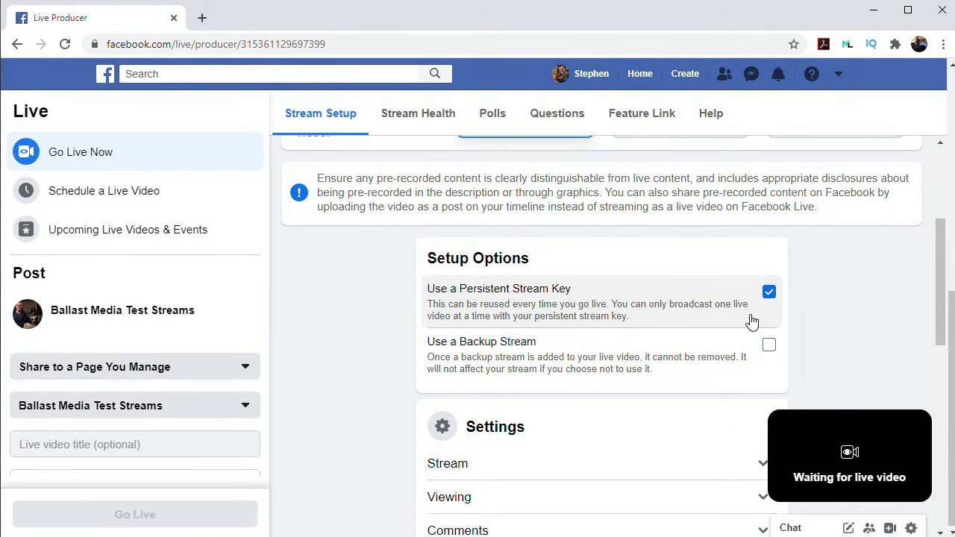
scroll(685, 337, down, 5)
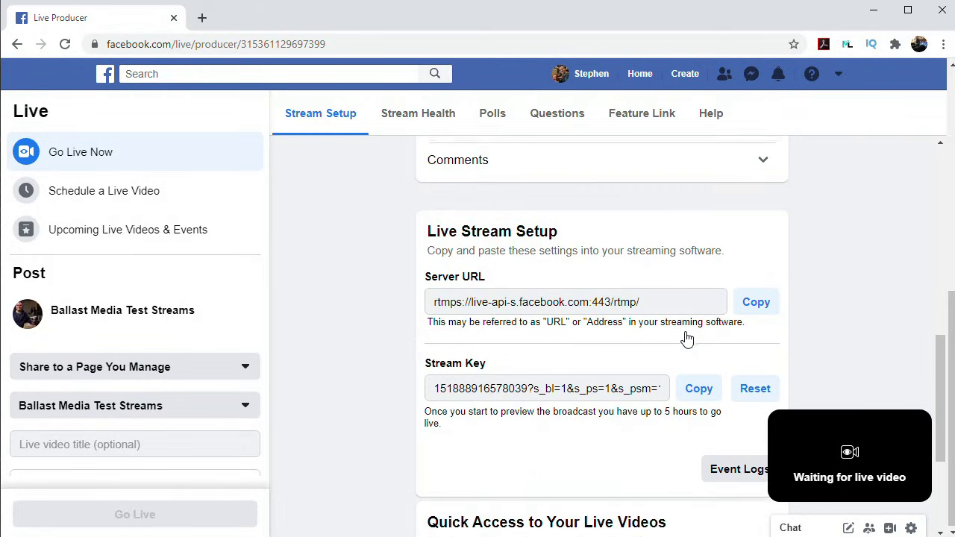
click(700, 388)
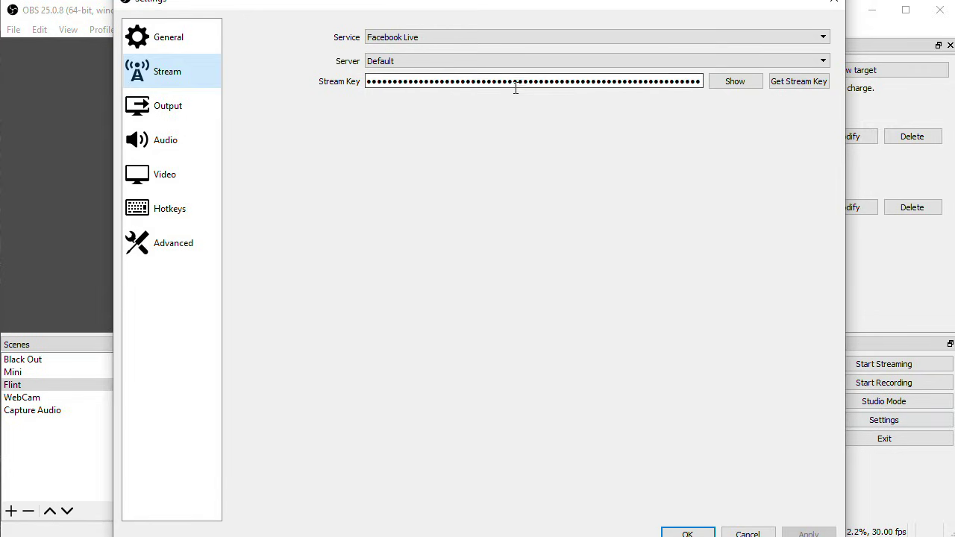
Replace OBS's old stream key with the copied Facebook stream key.
double_click(516, 84)
key(BackSpace)
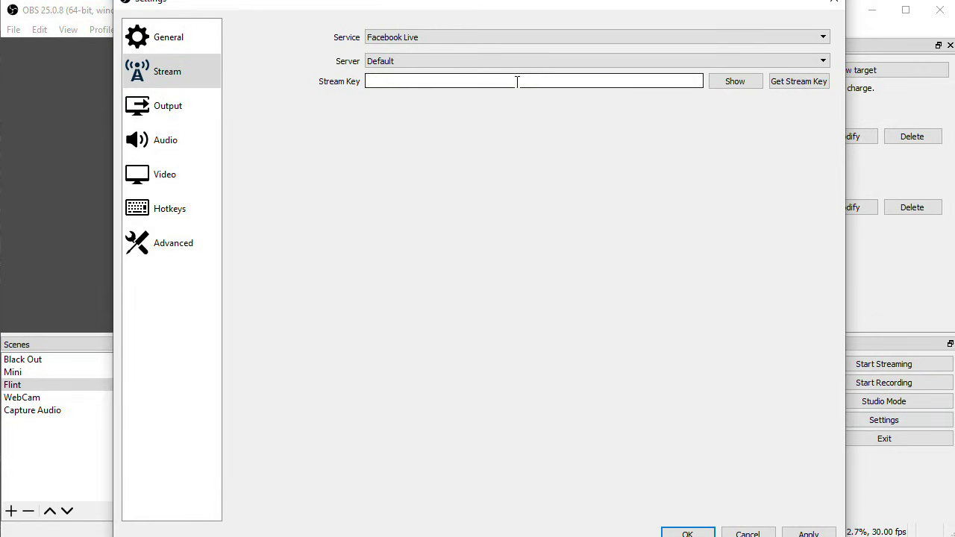
right_click(516, 82)
click(562, 166)
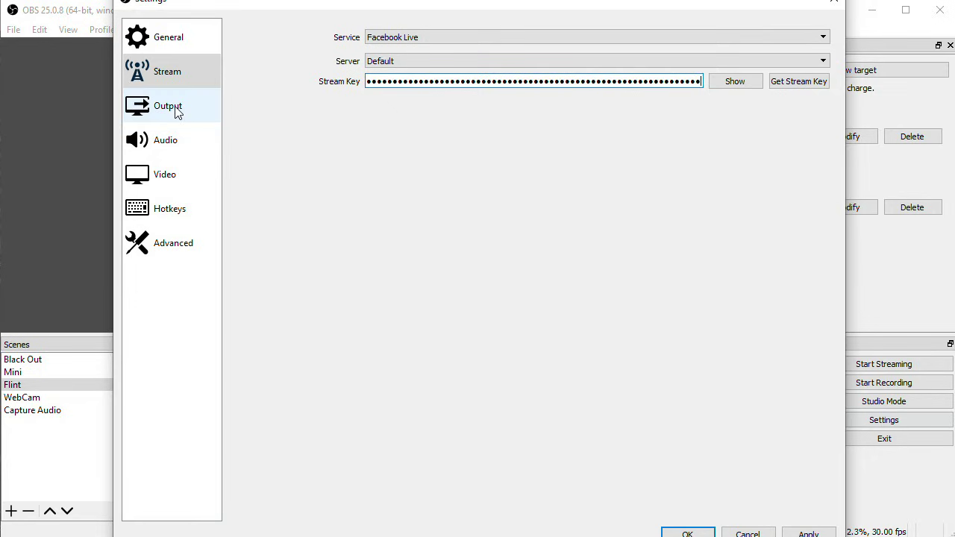
Confirm 1280x720 video, raise the output bitrate from 2500 to 4000 Kbps, and save.
click(174, 176)
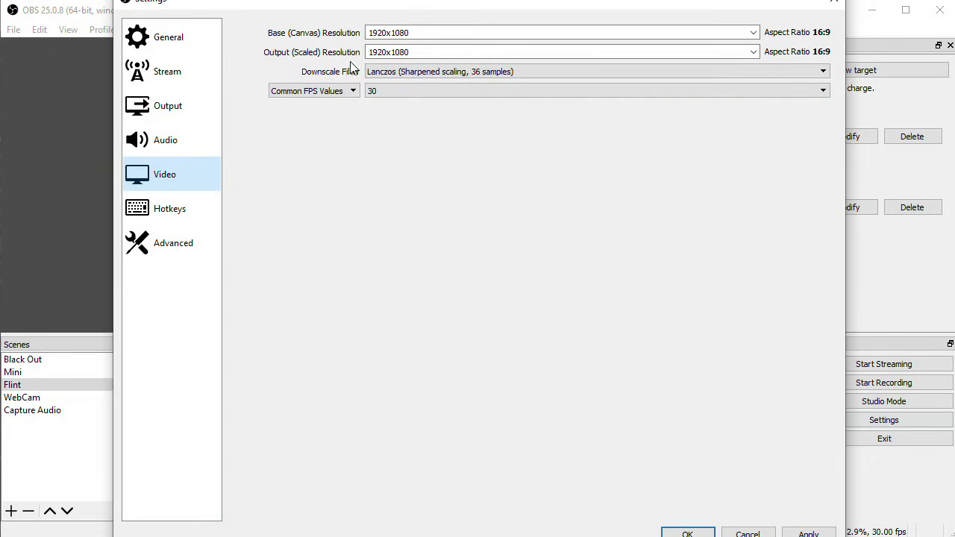
click(174, 108)
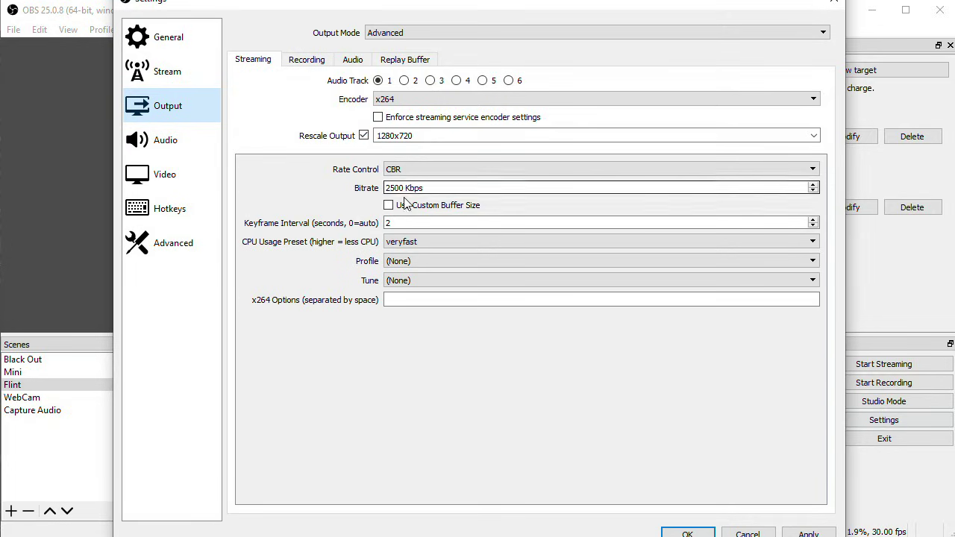
drag(405, 188, 366, 188)
text(4000)
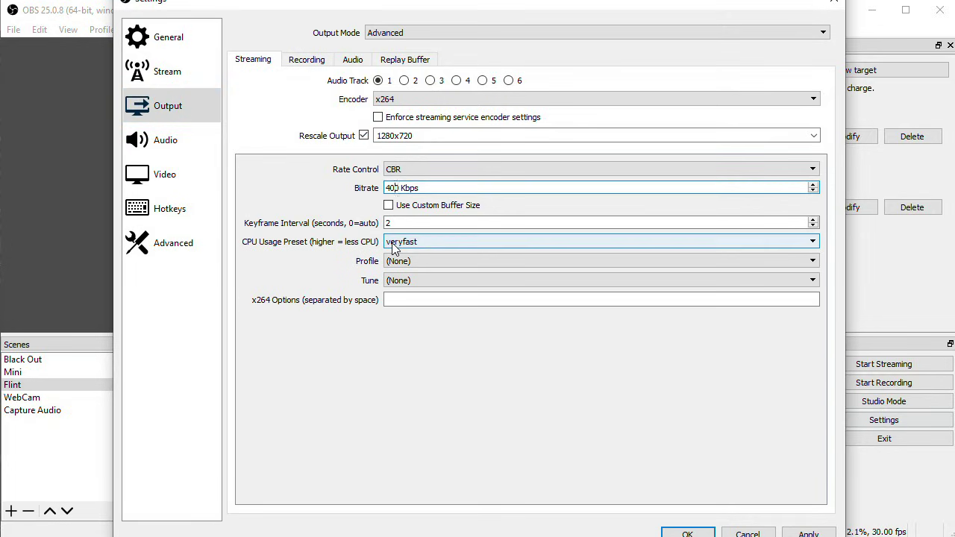
click(682, 534)
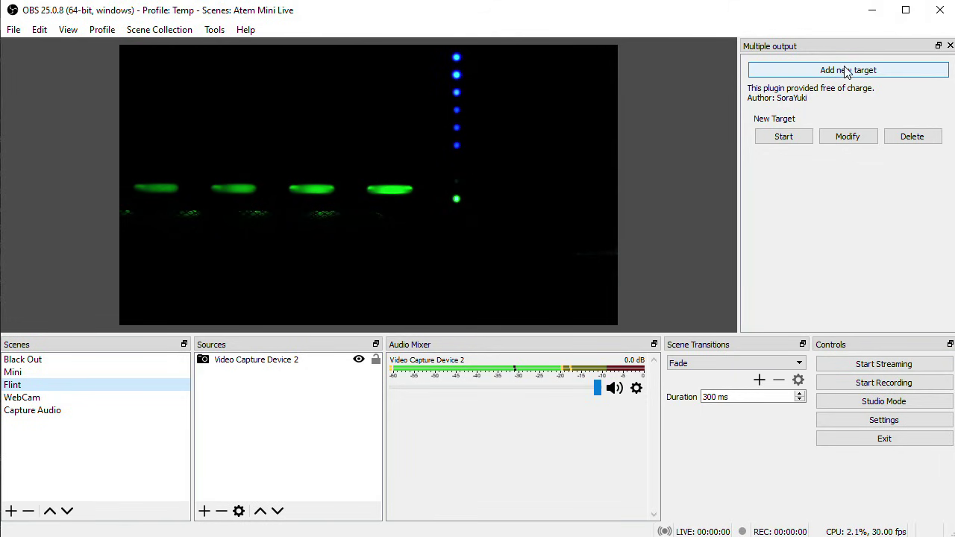
Add a new Multiple output target named 'Youtube'.
click(845, 71)
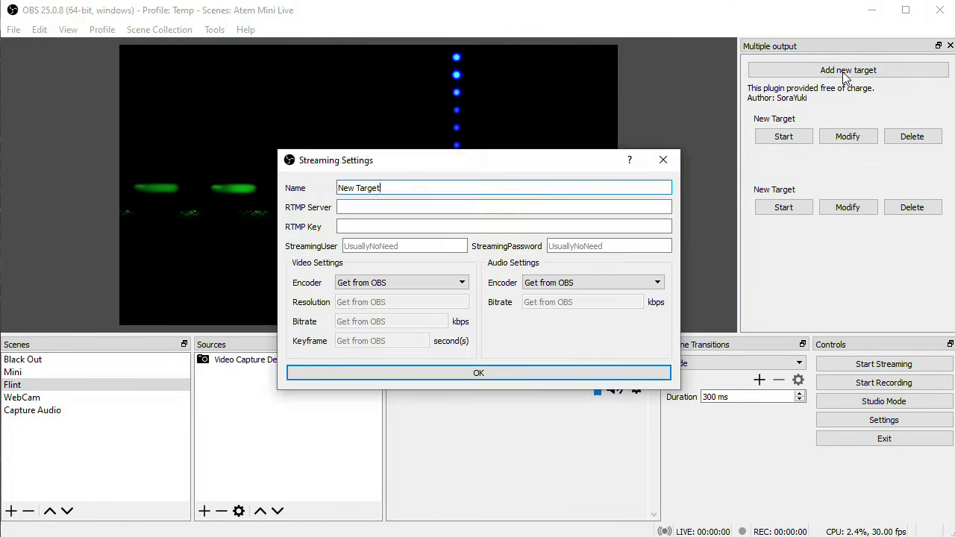
drag(464, 188, 289, 184)
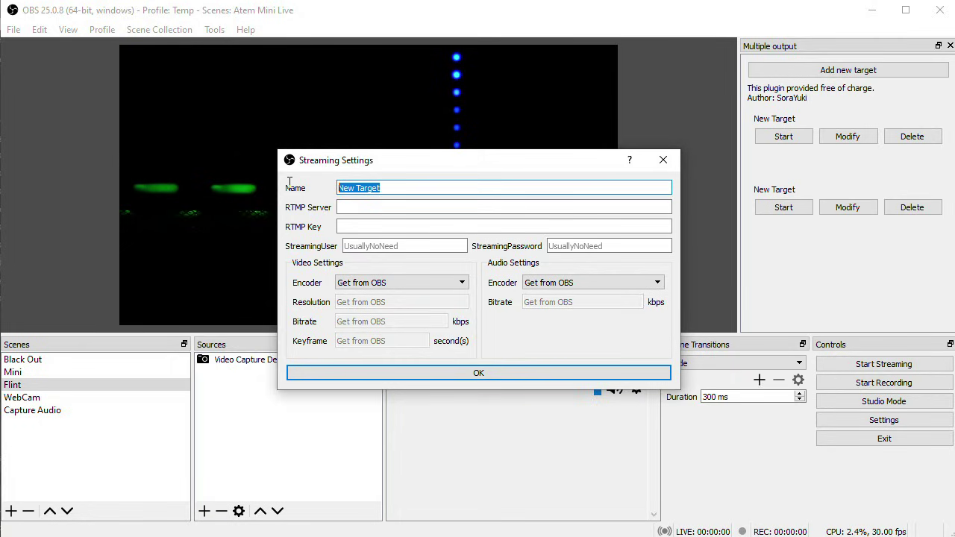
text(Youtube)
Start creating a new live stream in YouTube Studio for the target's server details.
click(373, 207)
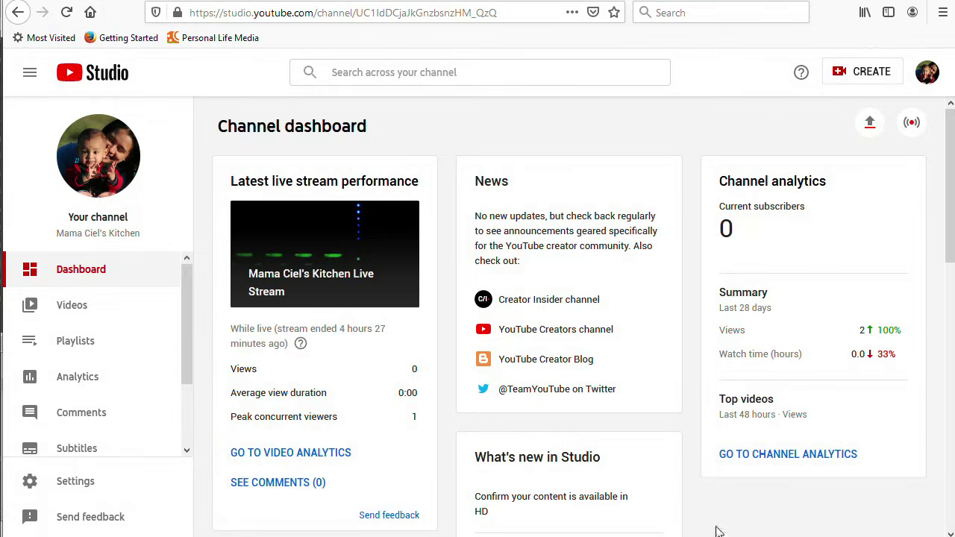
click(871, 75)
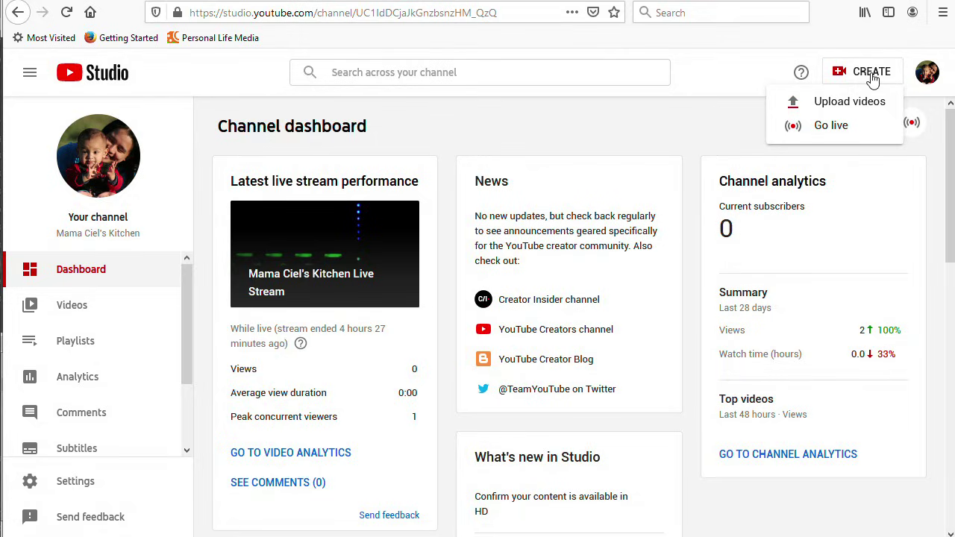
click(831, 126)
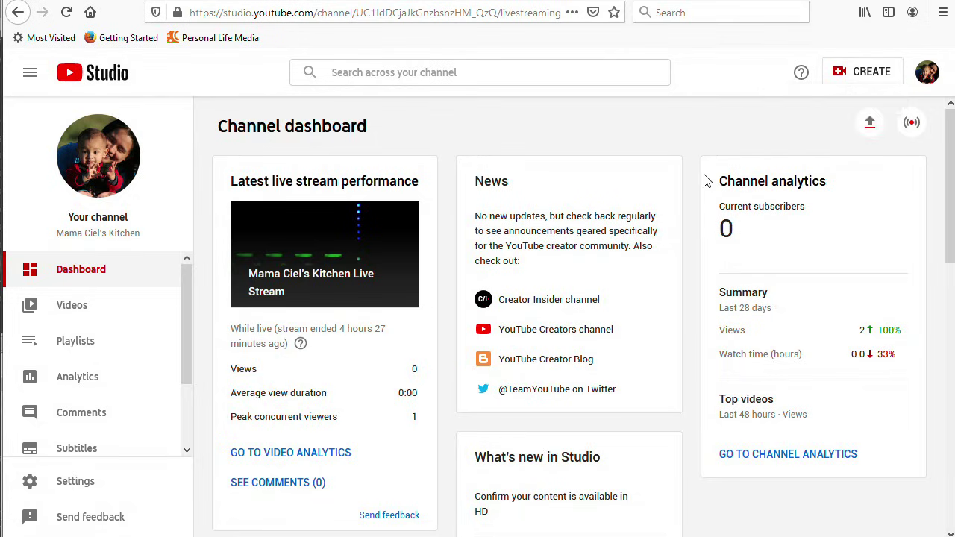
Paste YouTube's stream URL rtmp://a.rtmp.youtube.com/live2 into the target's RTMP Server field.
scroll(272, 256, down, 3)
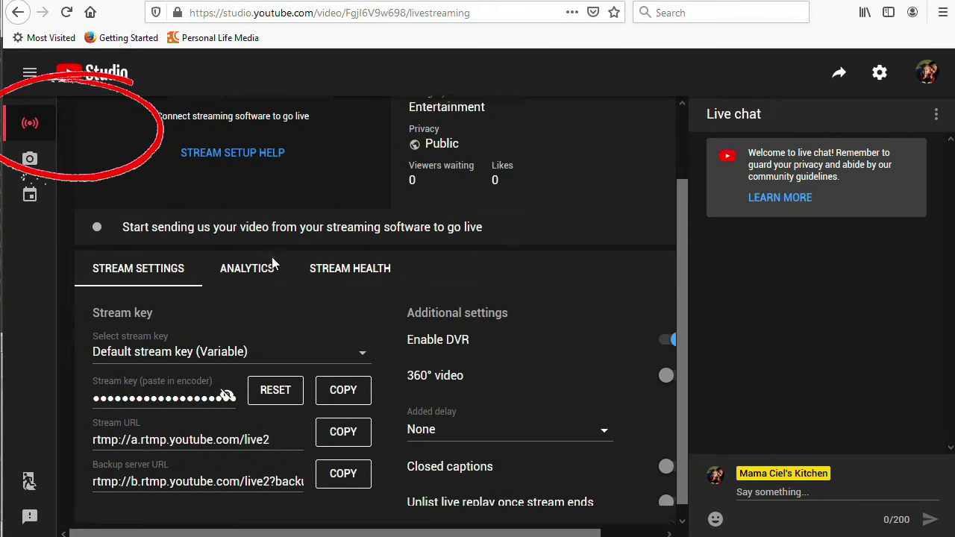
click(342, 420)
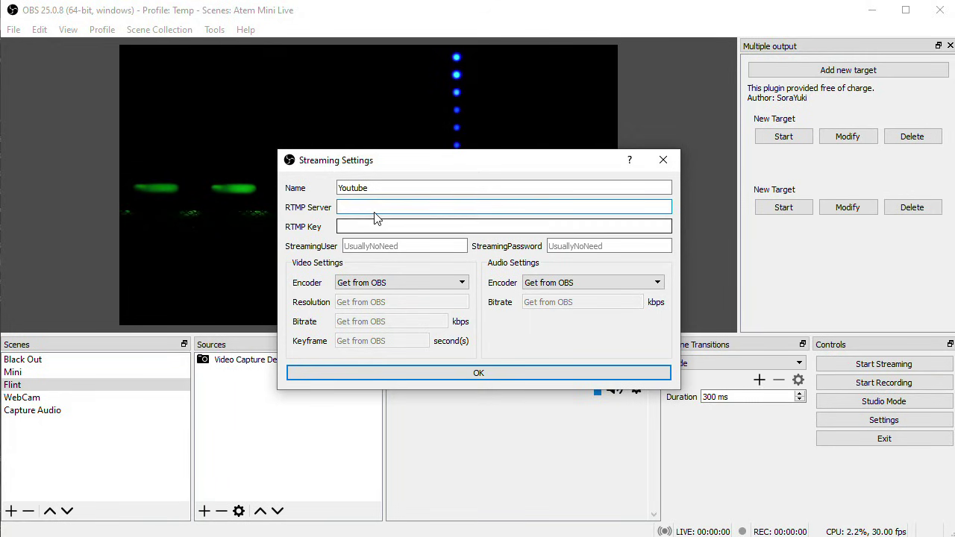
right_click(373, 209)
click(409, 287)
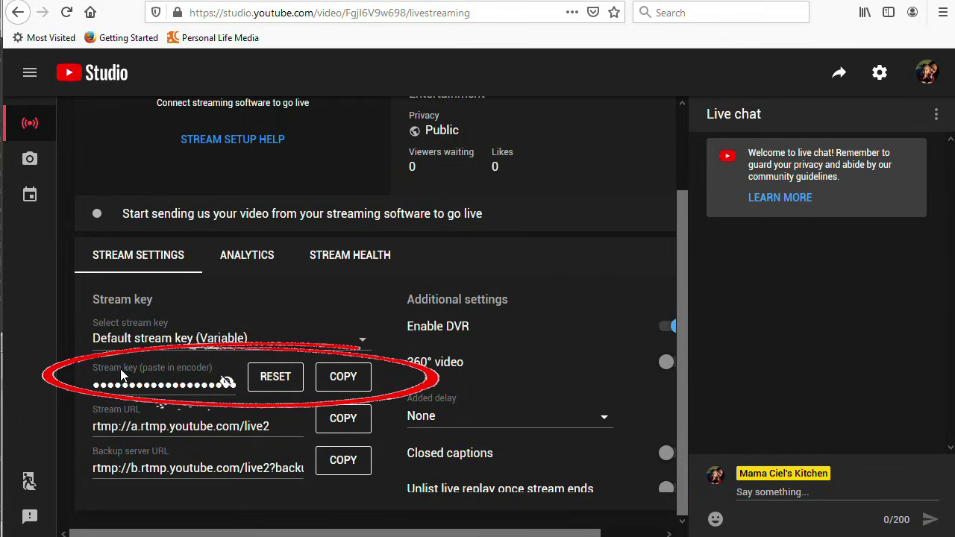
Paste the YouTube stream key into the target's RTMP Key field.
click(348, 383)
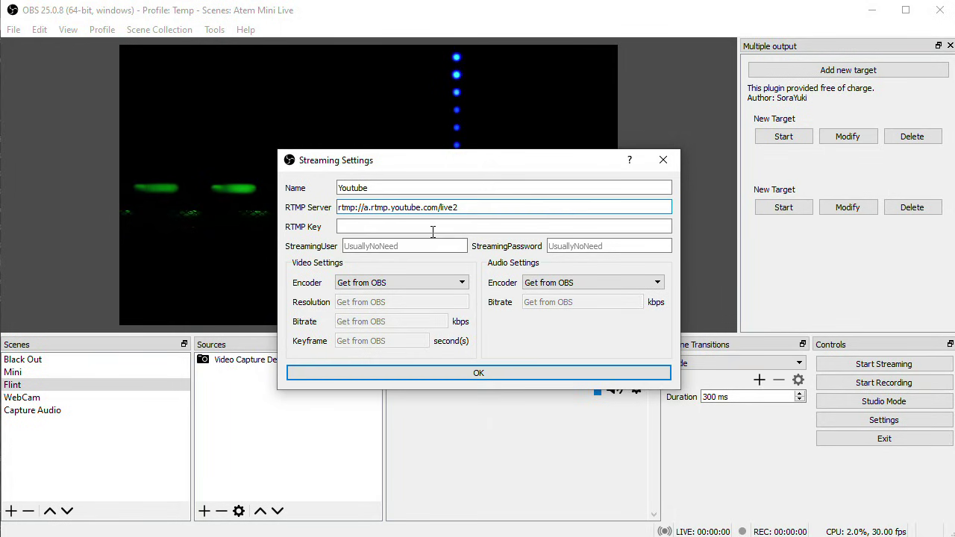
click(383, 226)
right_click(383, 225)
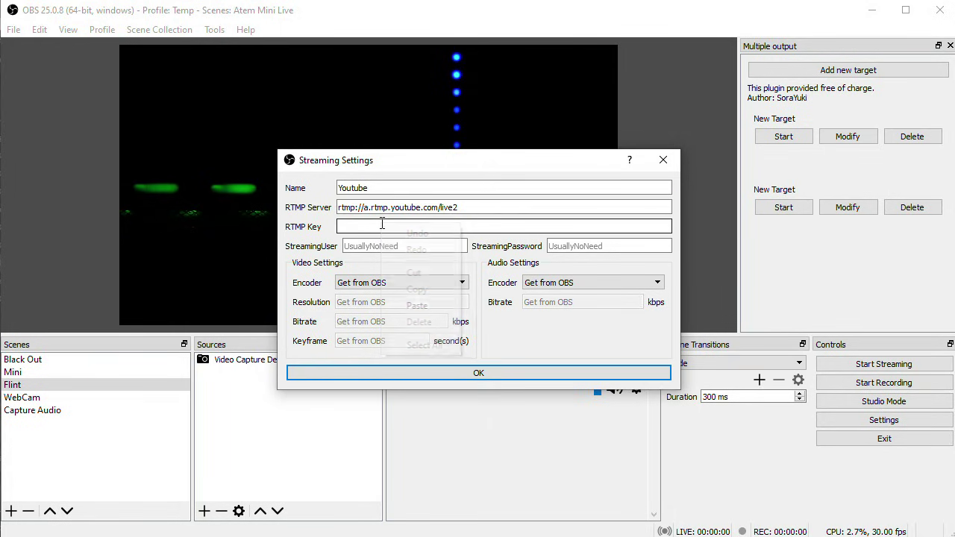
click(413, 306)
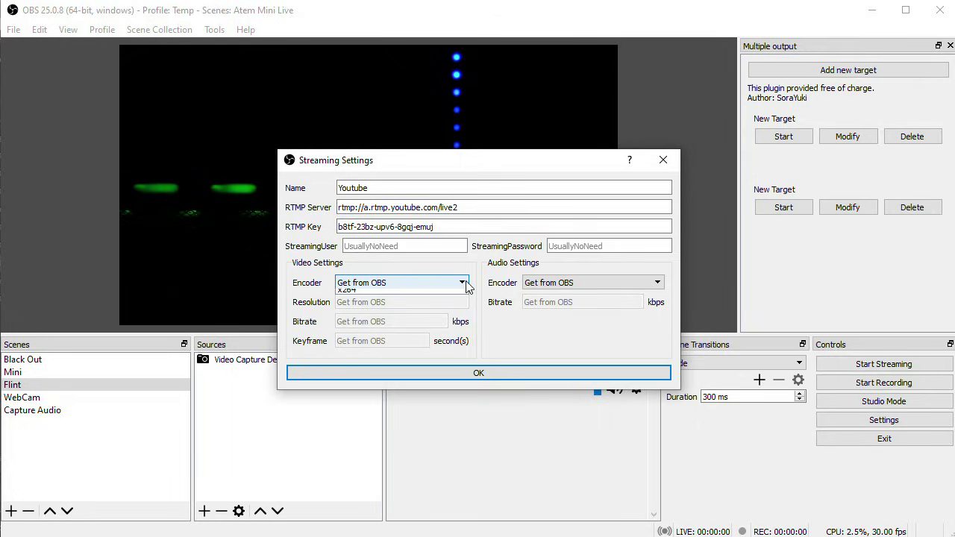
Set the Youtube target to NVIDIA NVENC H.264 (new), 1920x1080, 6000 kbps bitrate.
click(463, 283)
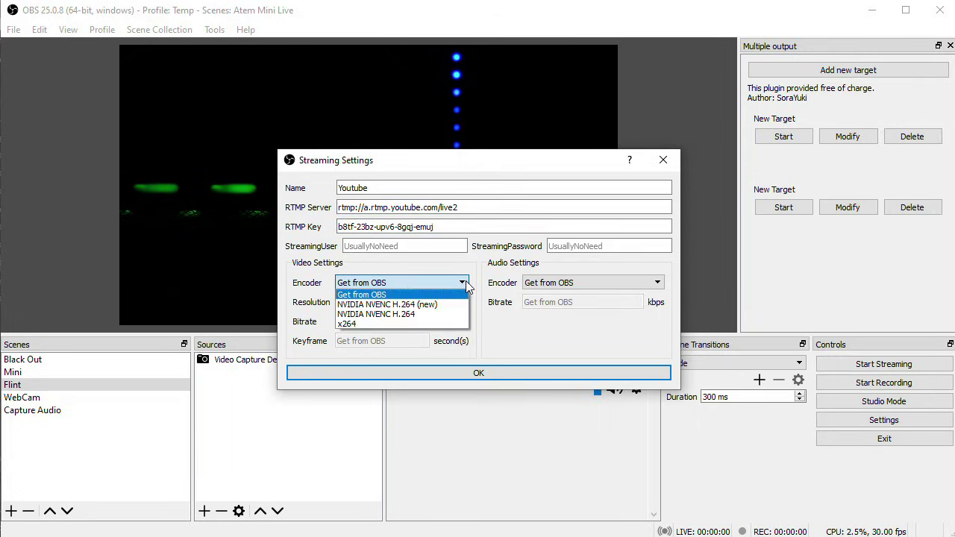
click(410, 305)
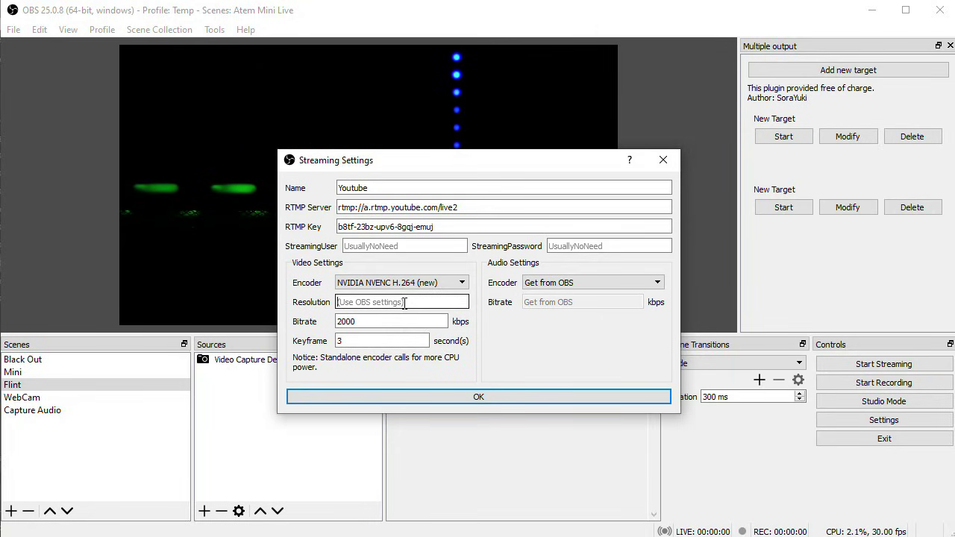
text(1920x1080)
key(Tab)
text(6)
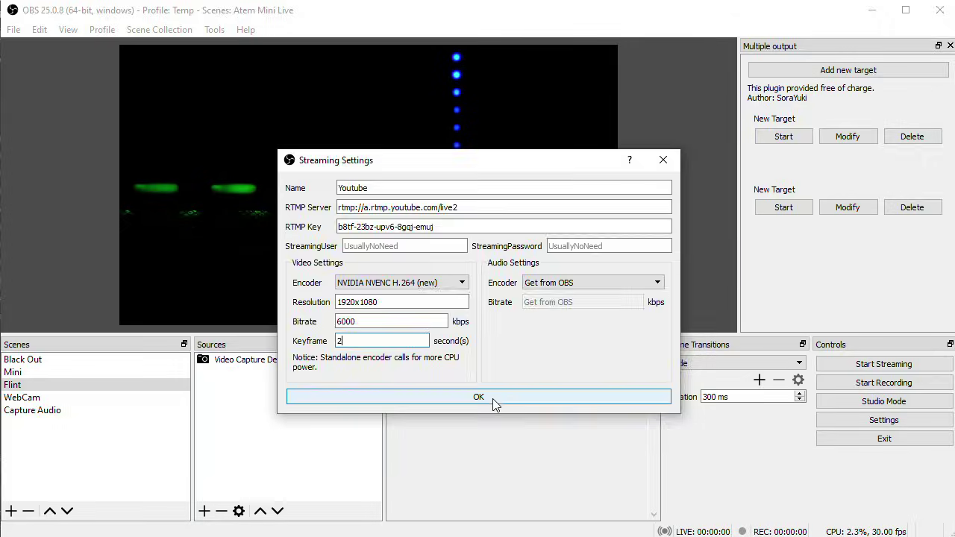
Save the Youtube target settings and start the main stream to Facebook.
click(493, 398)
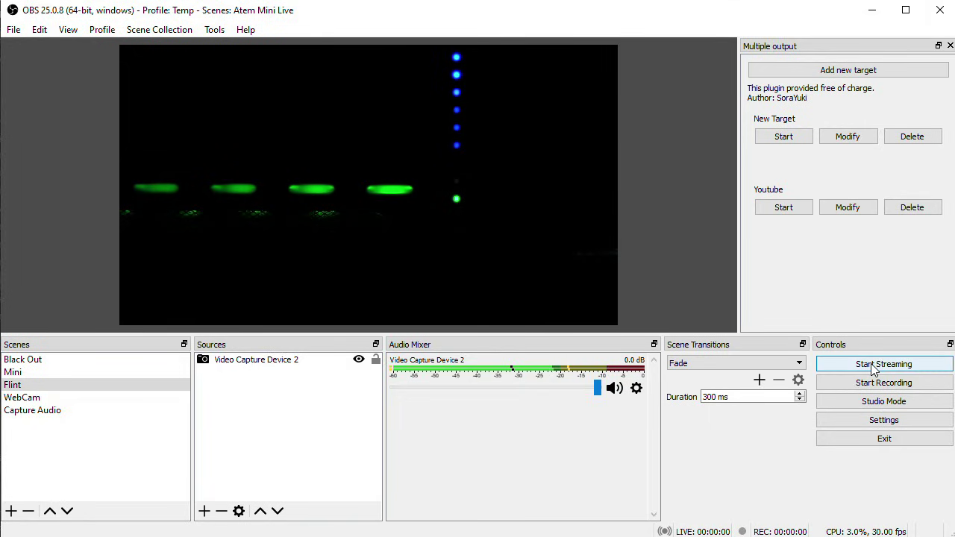
click(849, 365)
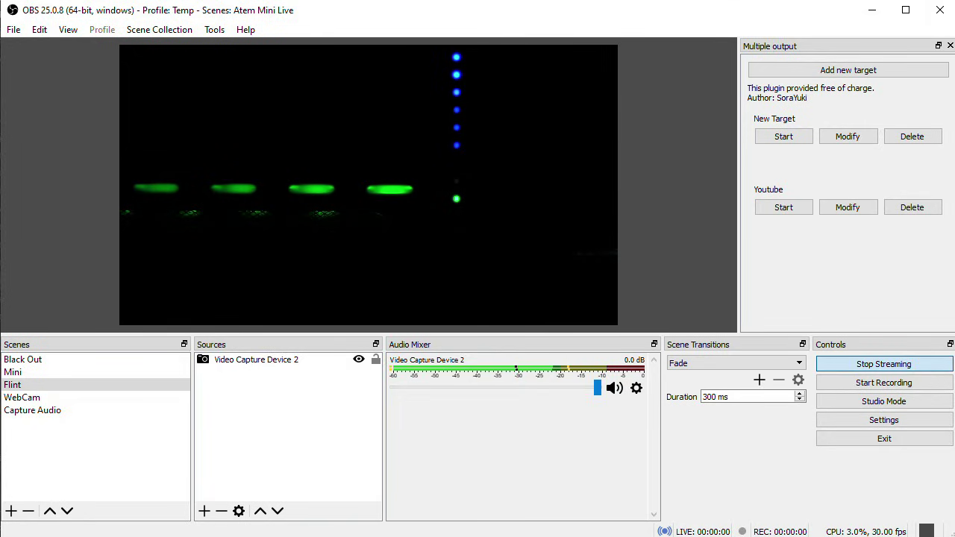
key(alt+Tab)
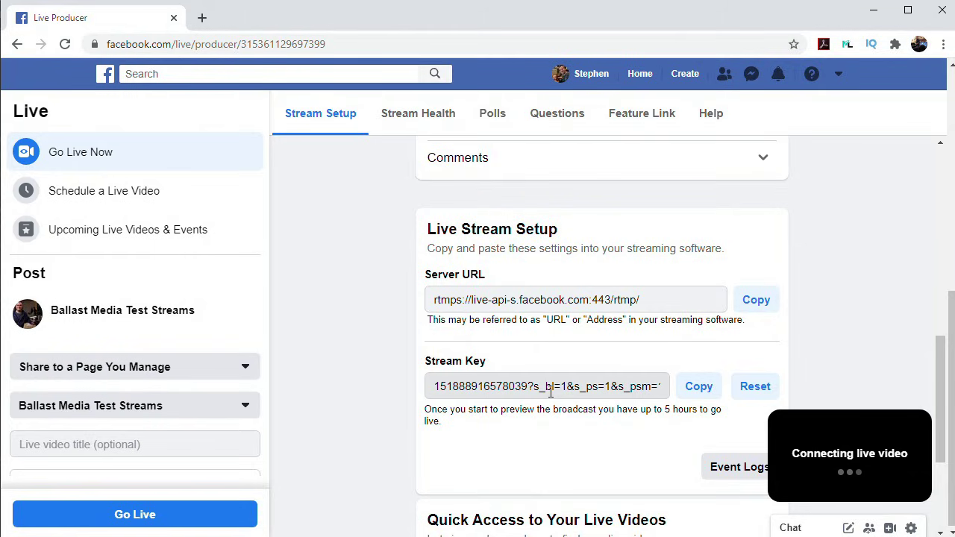
Go live on Facebook Live Producer without adding a title.
click(133, 522)
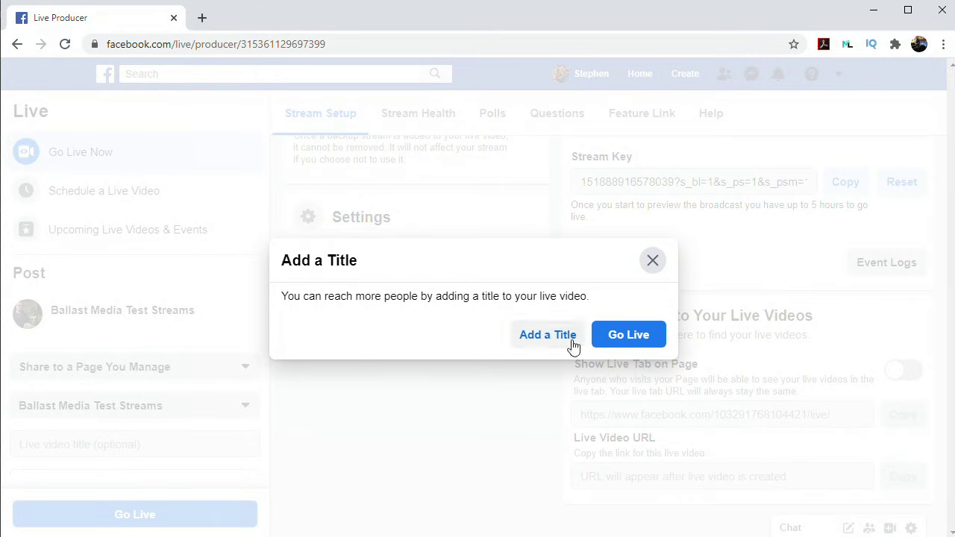
click(619, 341)
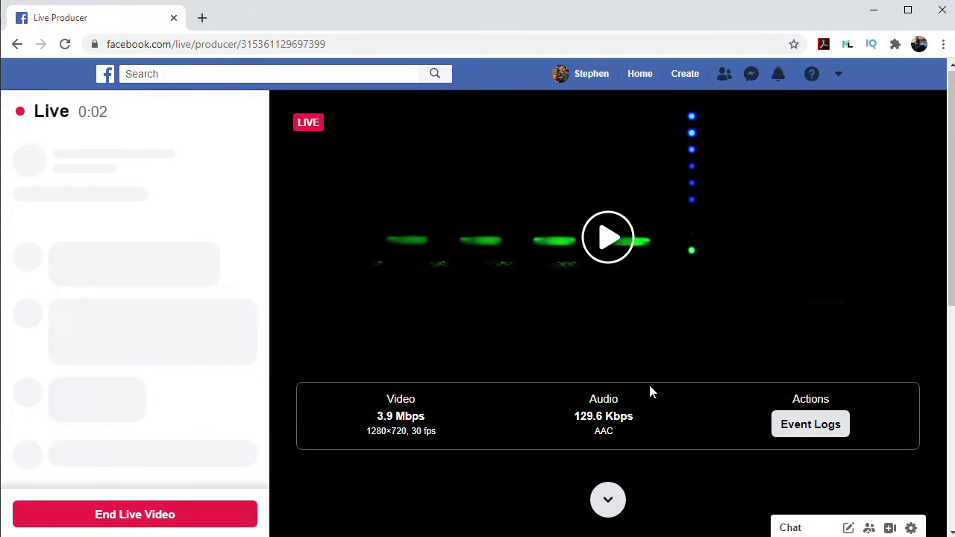
Start the Youtube target in the Multiple output dock and check YouTube Studio's live page.
key(alt+Tab)
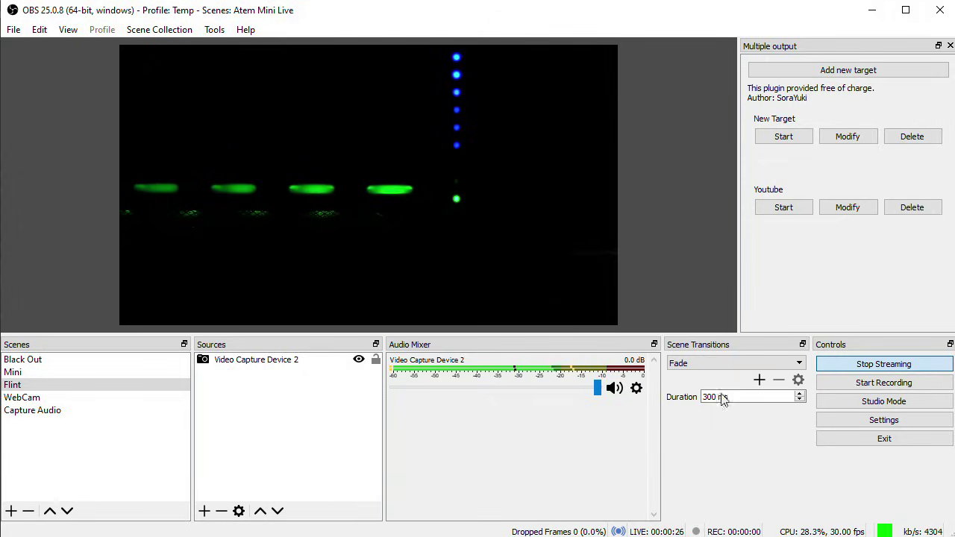
click(784, 210)
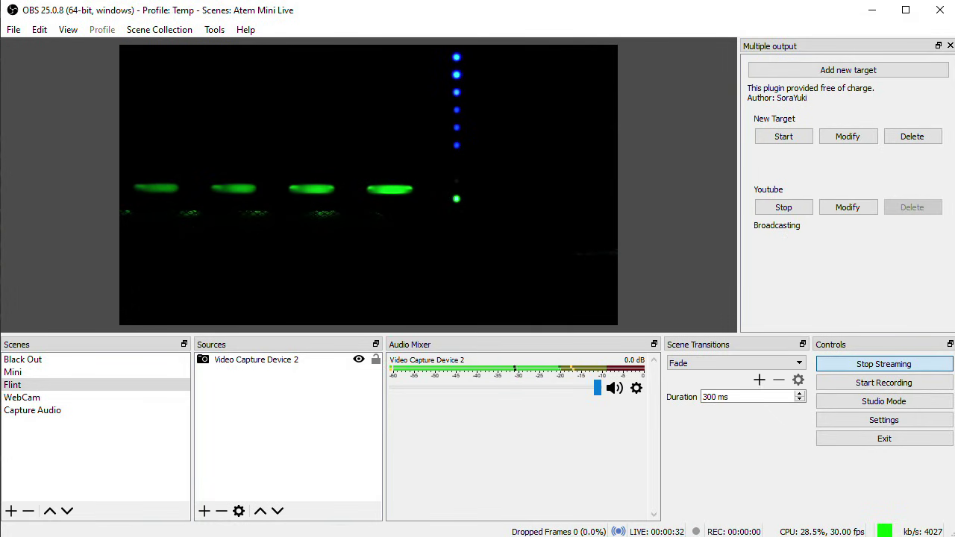
key(alt+Tab)
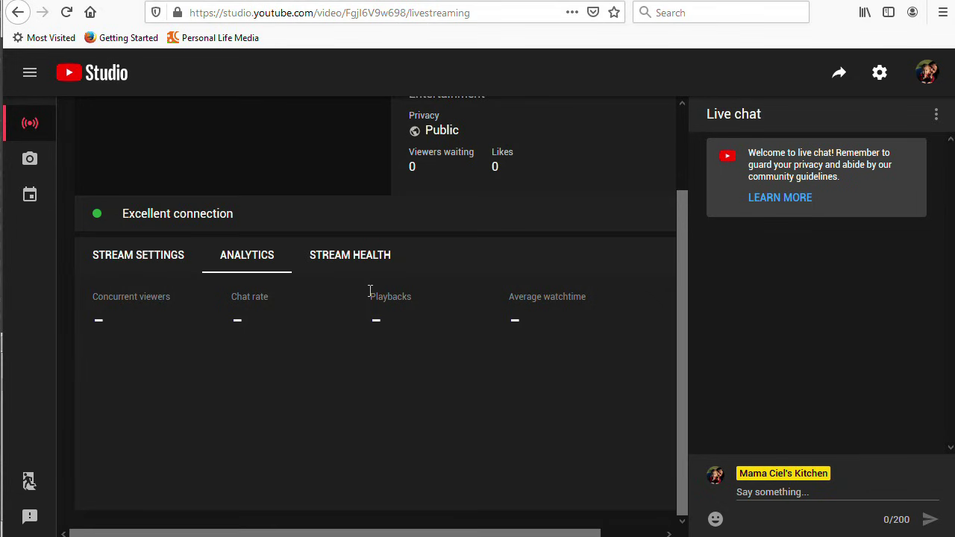
Scroll up to view the live preview and title of the YouTube stream.
scroll(369, 290, up, 2)
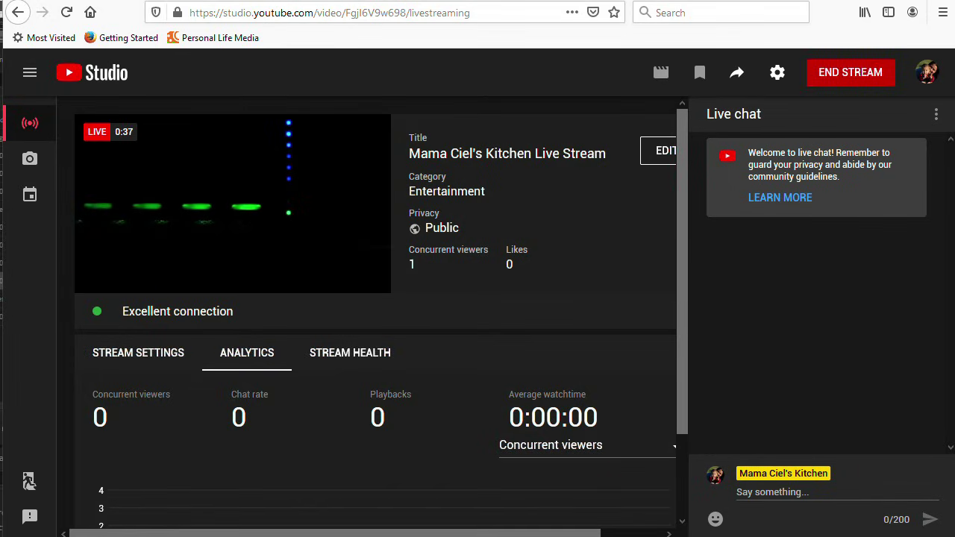
Show Task Manager's Ethernet performance graph, sending about 11.0 Mbps during both streams.
key(ctrl+shift+Escape)
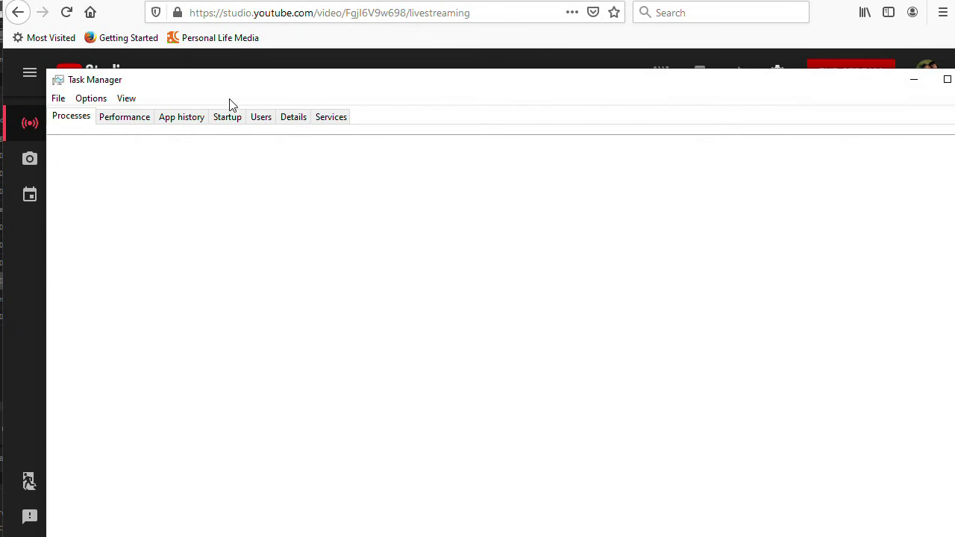
click(141, 121)
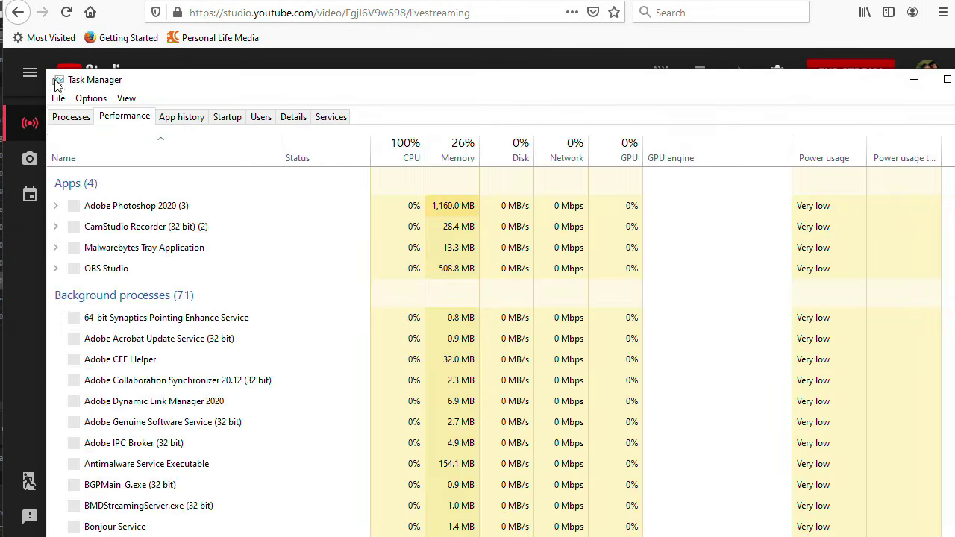
drag(58, 84, 365, 232)
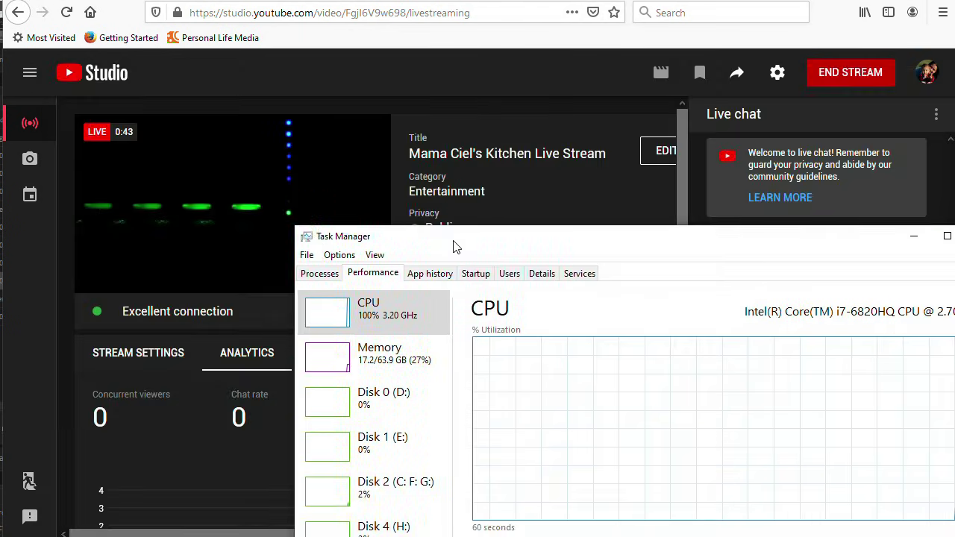
drag(457, 247, 302, 31)
click(223, 366)
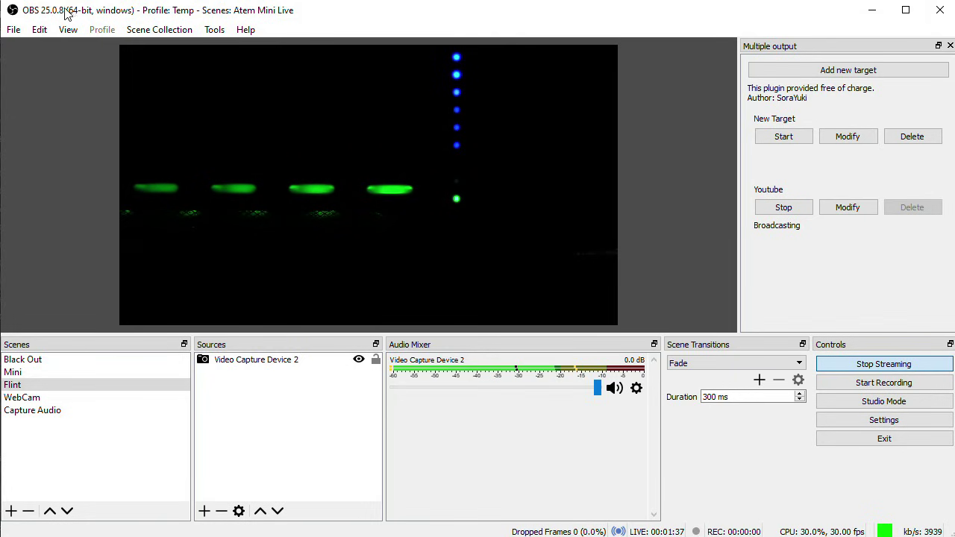
click(68, 29)
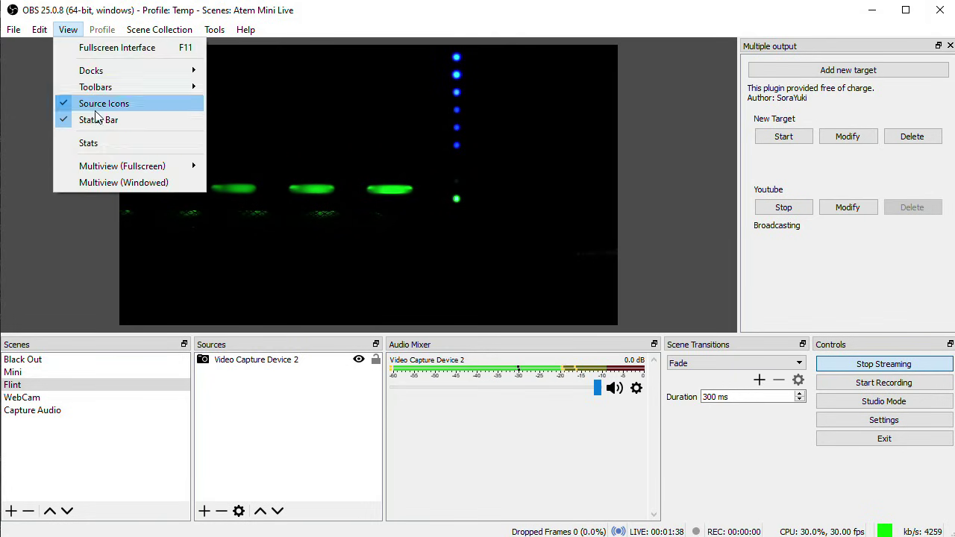
Open OBS's Stats window, showing the stream live with 0 dropped frames and 29% CPU.
click(100, 144)
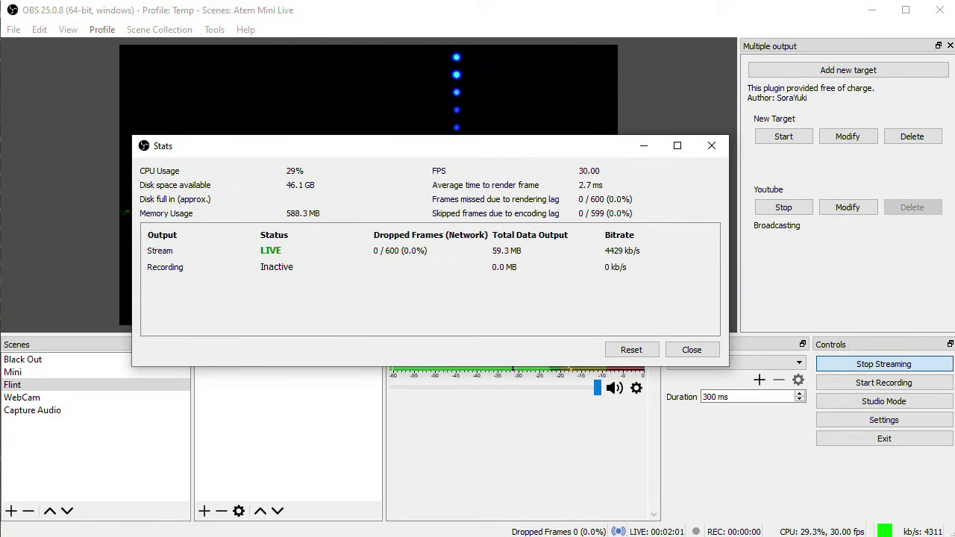
key(ctrl+shift+Escape)
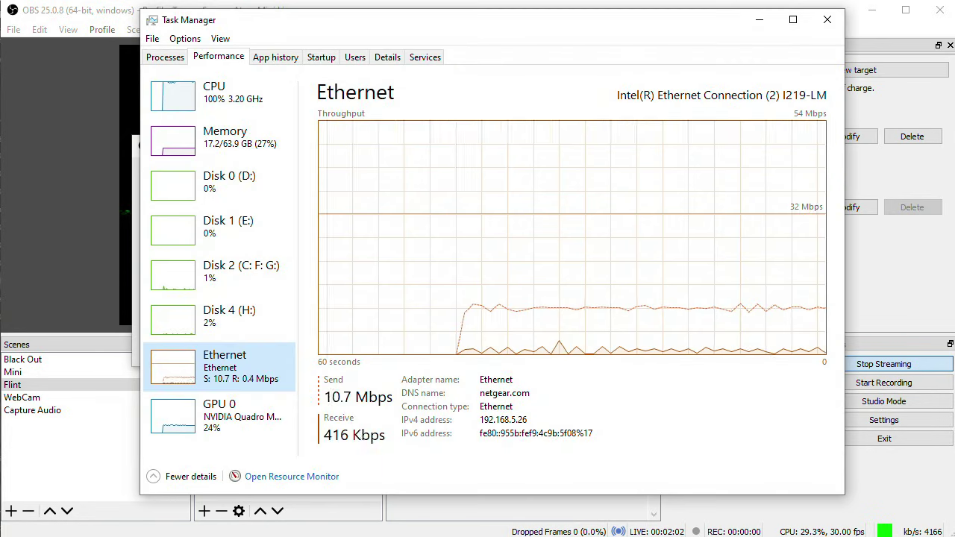
Arrange Task Manager's CPU graph beside the OBS Stats window showing 0 dropped frames.
click(224, 93)
drag(357, 21, 444, 31)
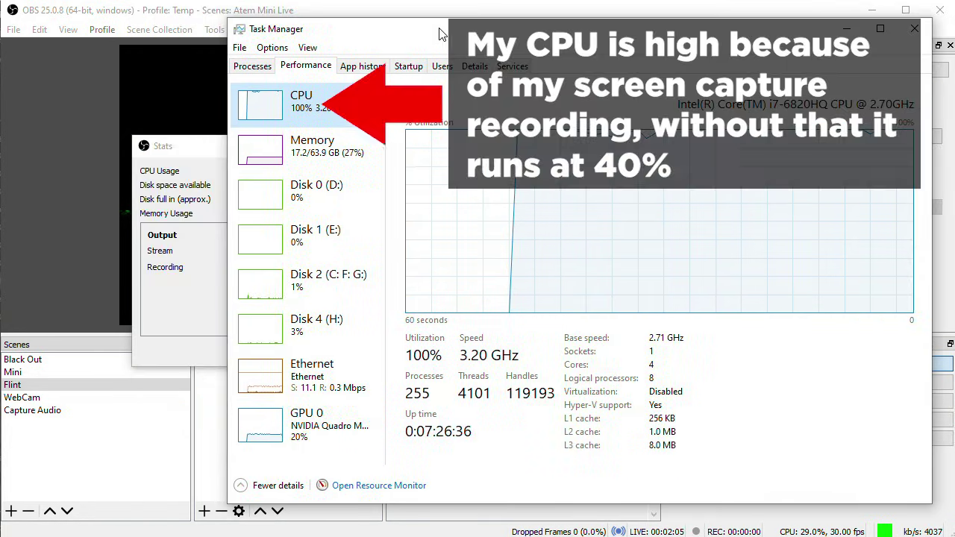
drag(209, 150, 71, 228)
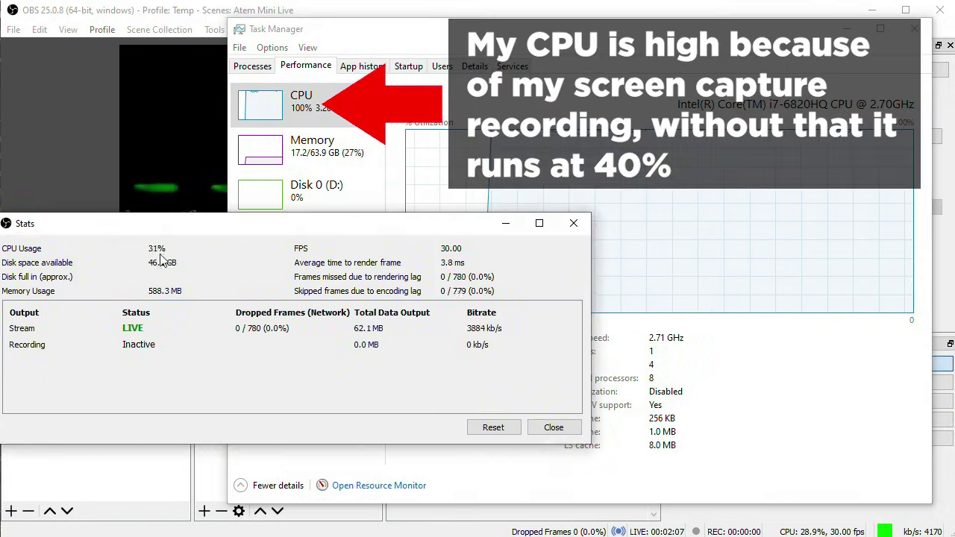